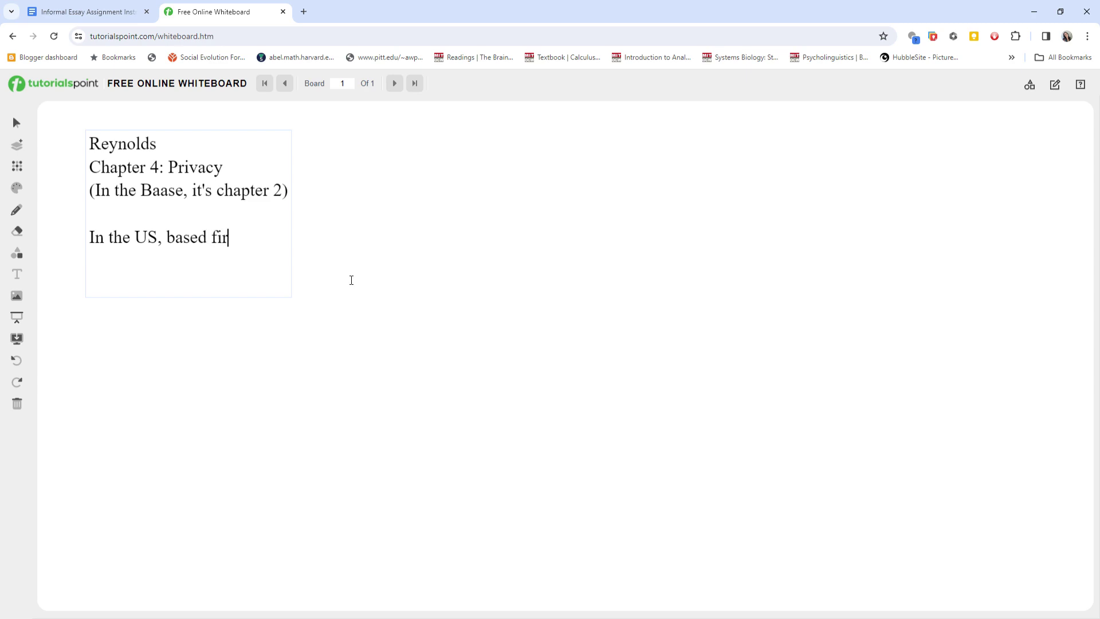
# - Type 'In the US, based first on the fourth amendment "search and seizure"' and start a new paragraph
pyautogui.write('st on the fourth ')
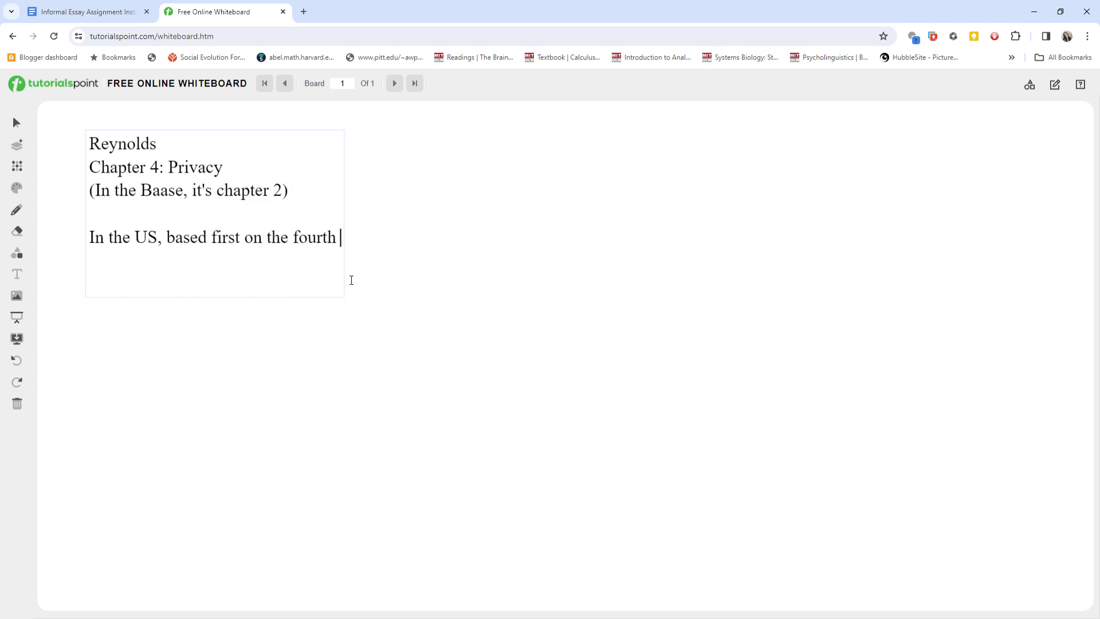
pyautogui.write('amendment')
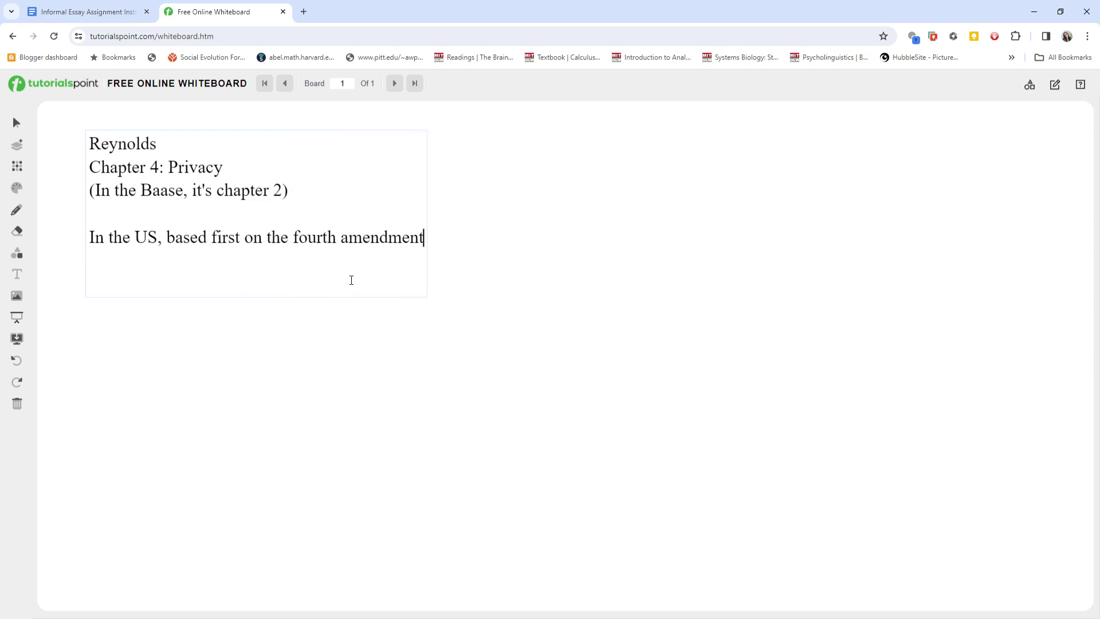
pyautogui.write(' "search and s')
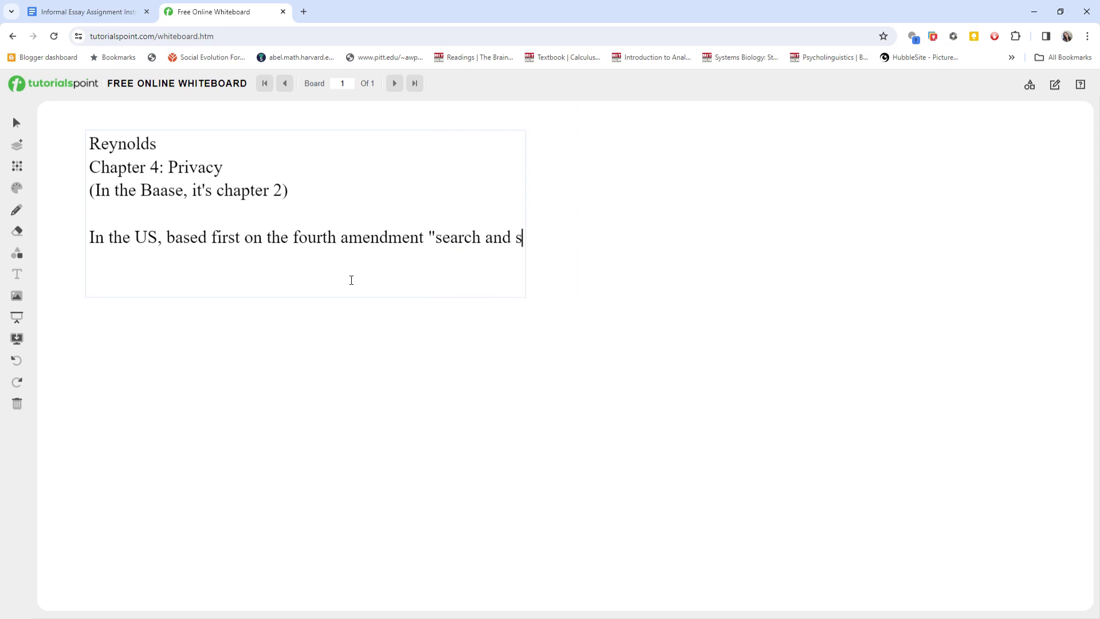
pyautogui.write('eizure')
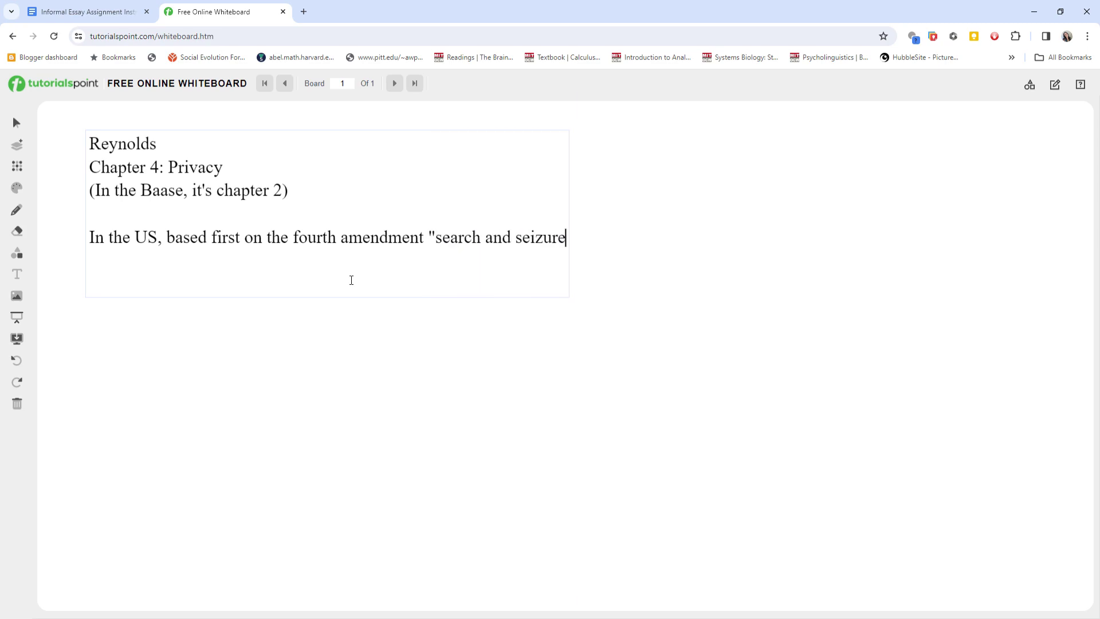
pyautogui.write('"')
pyautogui.press('Return')
pyautogui.press('Return')
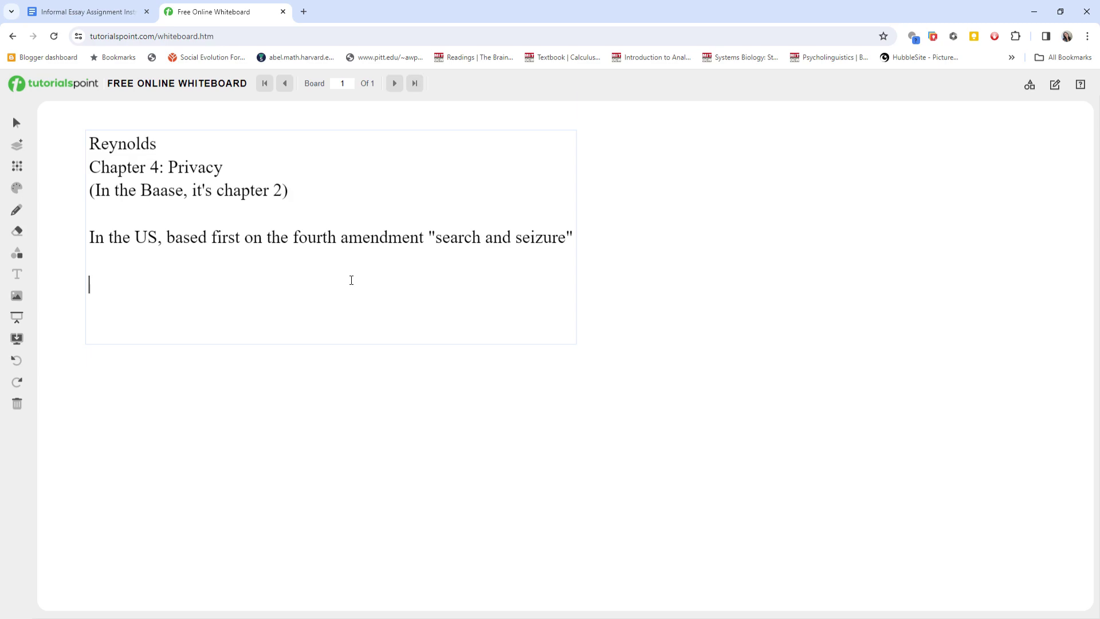
# - Add the heading 'Financial information:' with 'FCRA (p.136)' on the line below
pyautogui.write('Financial information:')
pyautogui.press('Return')
pyautogui.press('Return')
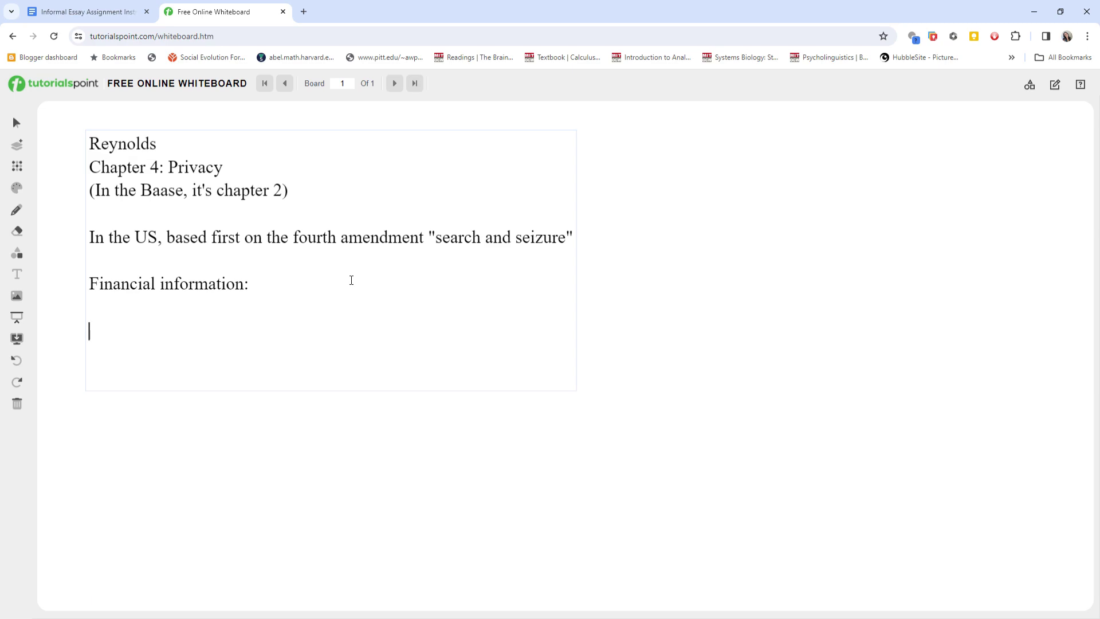
pyautogui.write('FCRA (p.136')
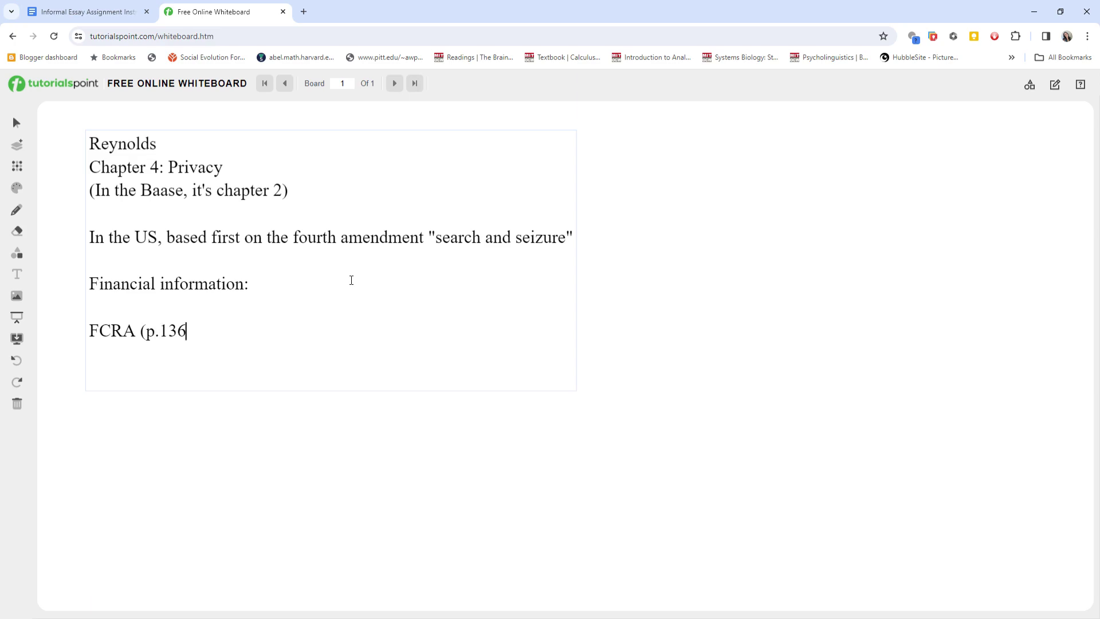
pyautogui.write(')')
pyautogui.press('Return')
pyautogui.press('Return')
# - Add 'FTC (Federal Trade Commission)' on the next line, fixing the misspelled 'Commission'
pyautogui.write('FT')
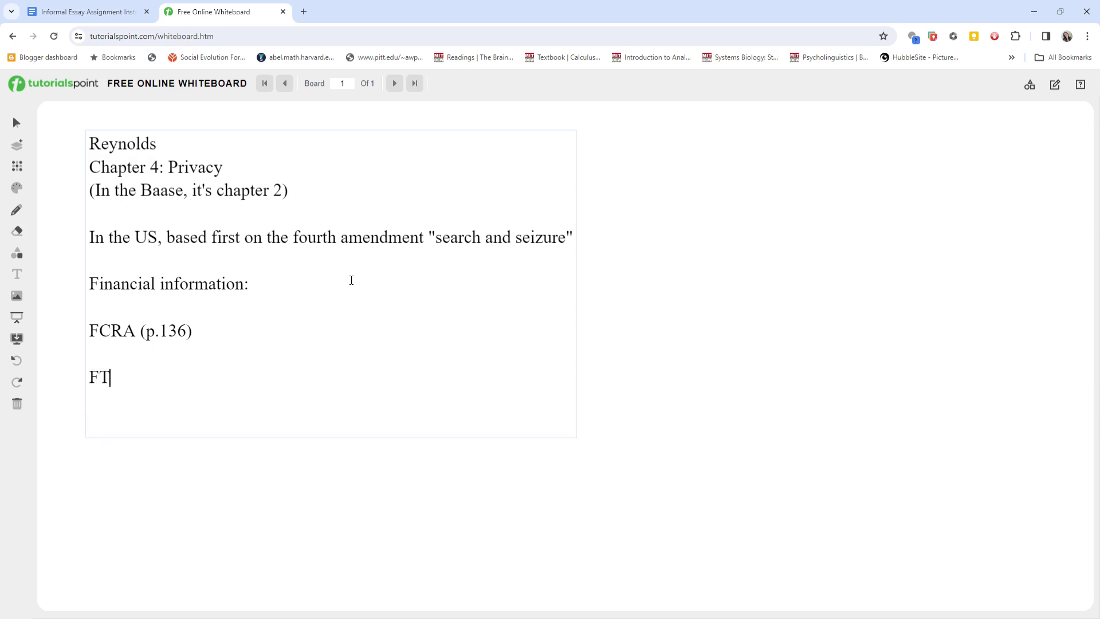
pyautogui.write('C (Federal Trade Commic')
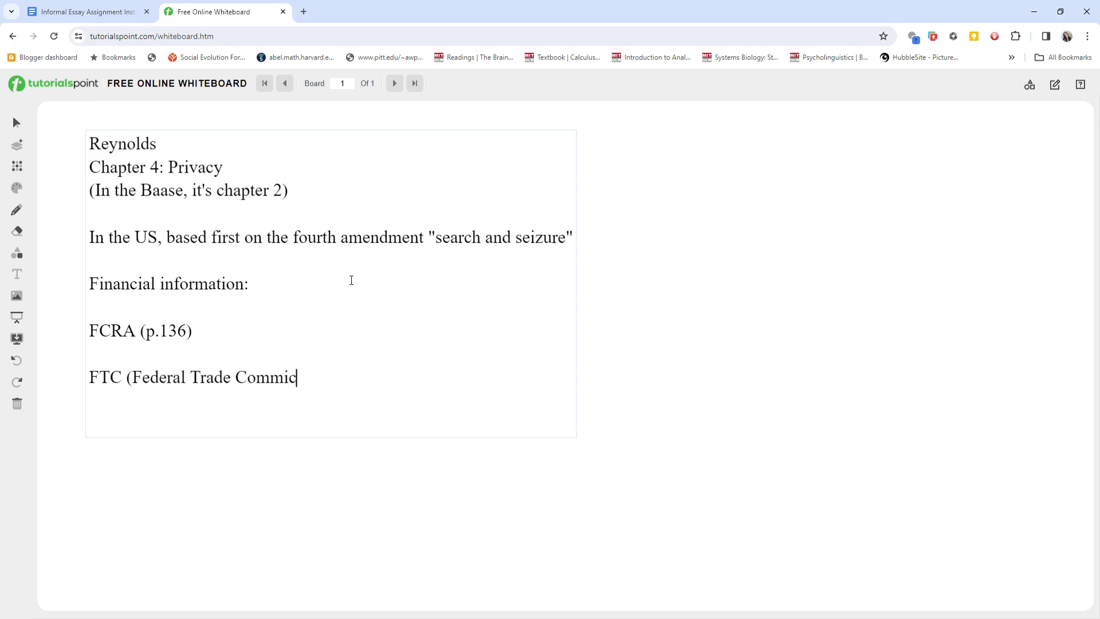
pyautogui.press('BackSpace')
pyautogui.write('ssion)')
# - Add 'RFPA (136)' on a new line below the FTC entry, removing a stray character
pyautogui.press('Return')
pyautogui.press('Return')
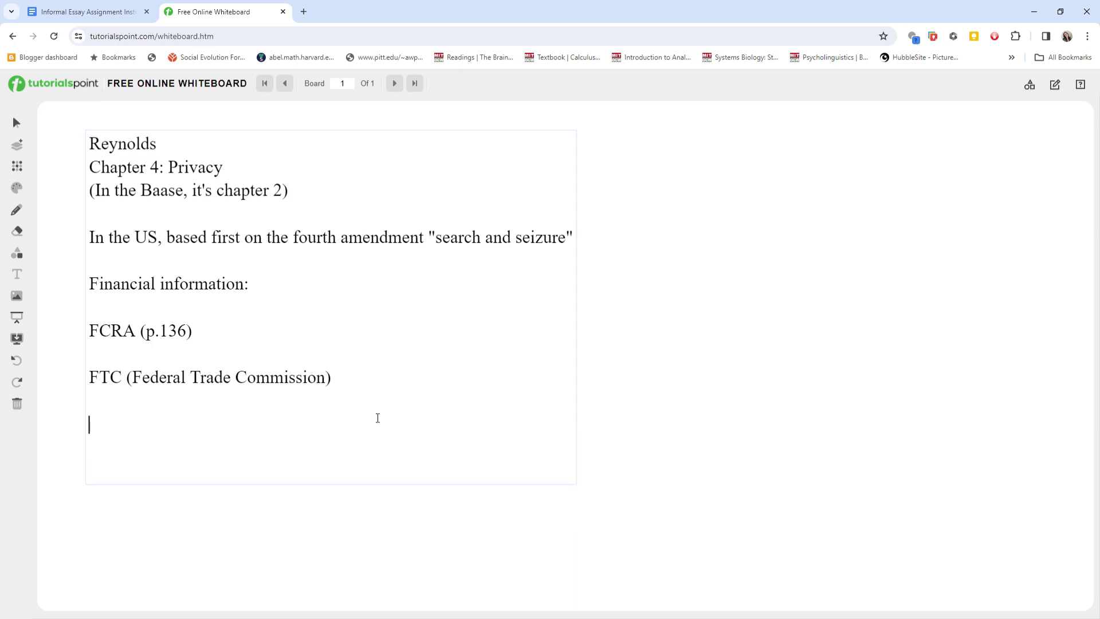
pyautogui.write('RFPA (136')
pyautogui.write(')')
pyautogui.press('BackSpace')
pyautogui.write(')')
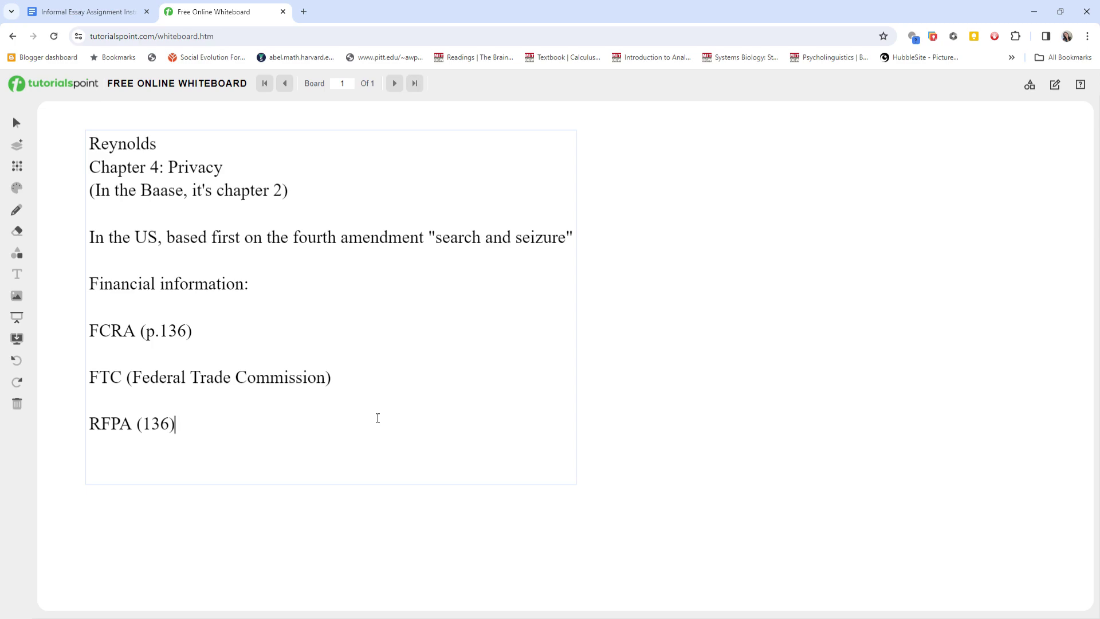
# - Add 'GLBA, page 136' below RFPA (136), correcting the stray period
pyautogui.press('Return')
pyautogui.press('Return')
pyautogui.write('GLBA')
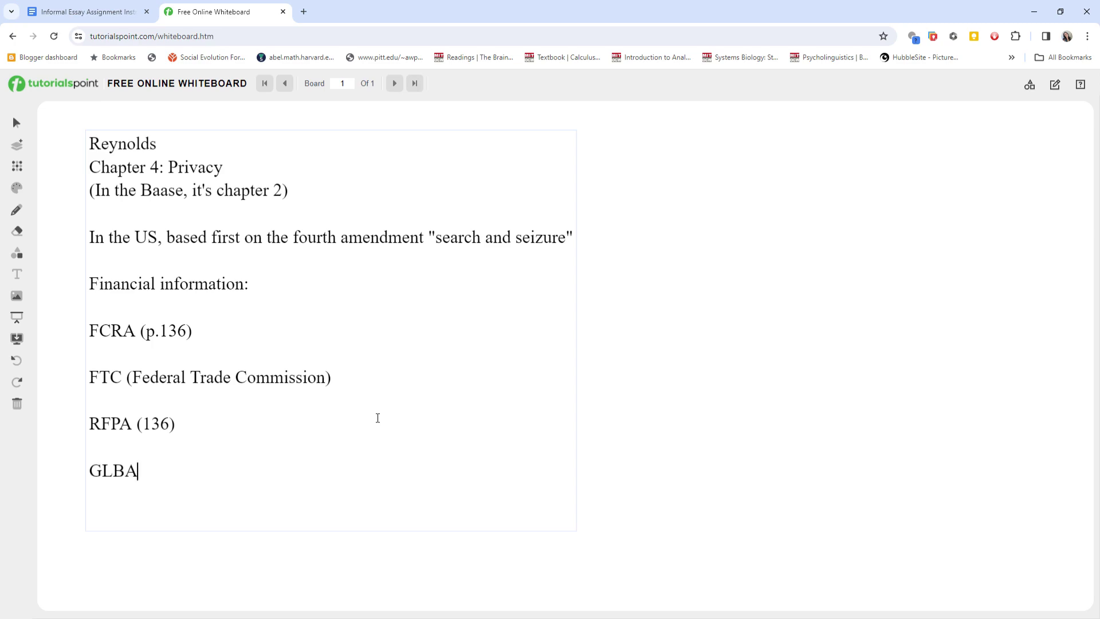
pyautogui.write('.')
pyautogui.press('BackSpace')
pyautogui.press('BackSpace')
pyautogui.write(', page 136')
pyautogui.press('Return')
pyautogui.press('BackSpace')
# - Add 'FACTA p.137' on a new line below GLBA, page 136
pyautogui.press('Return')
pyautogui.press('Return')
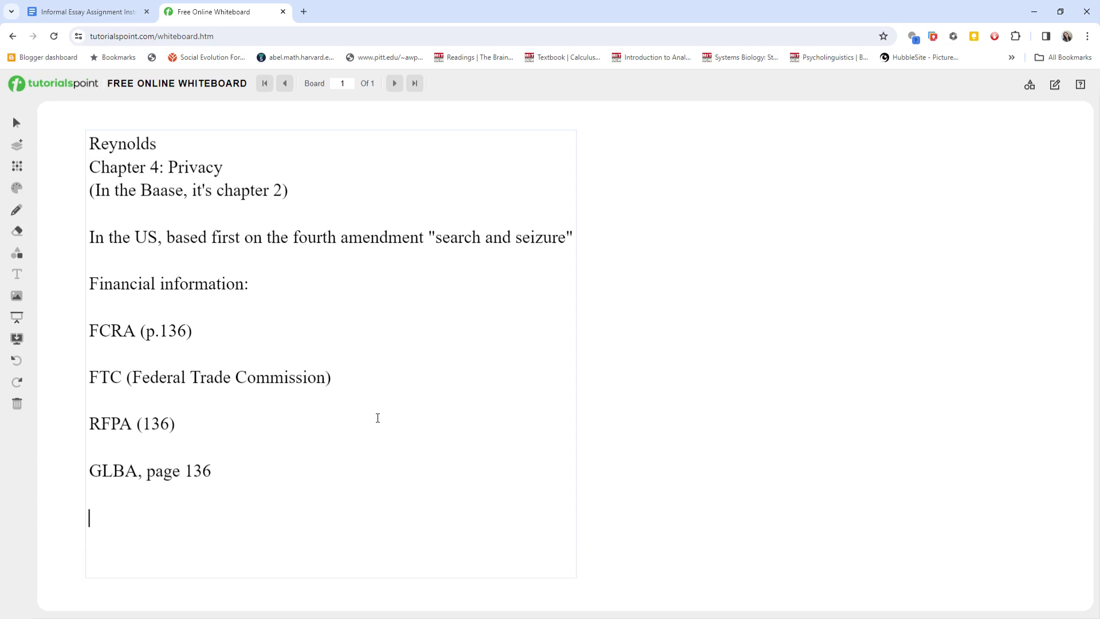
pyautogui.write('FACTA p.13')
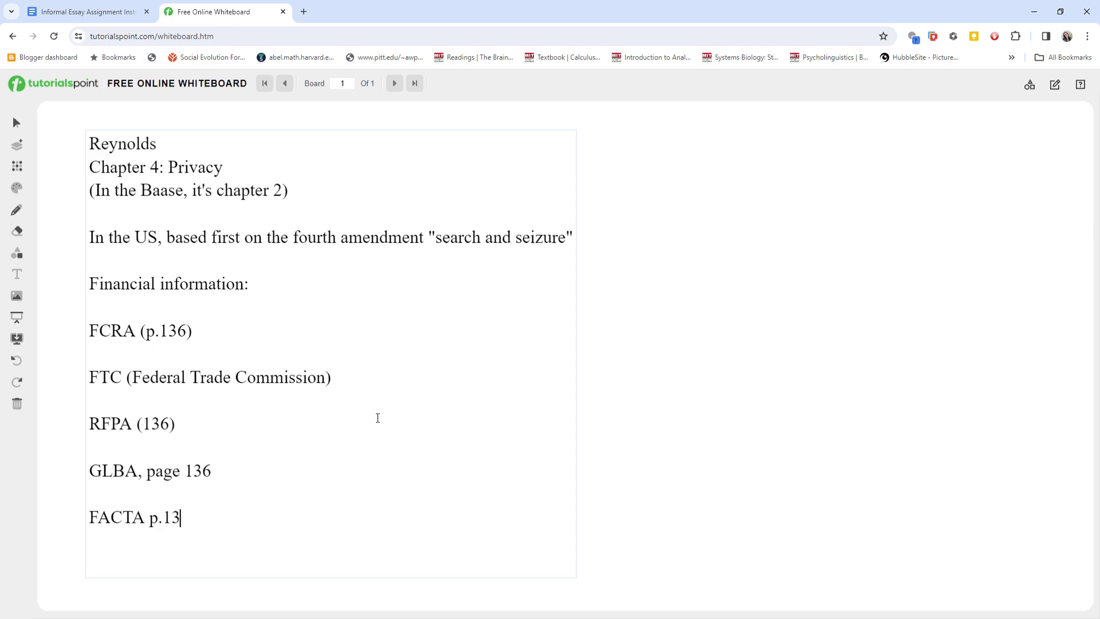
pyautogui.write('7')
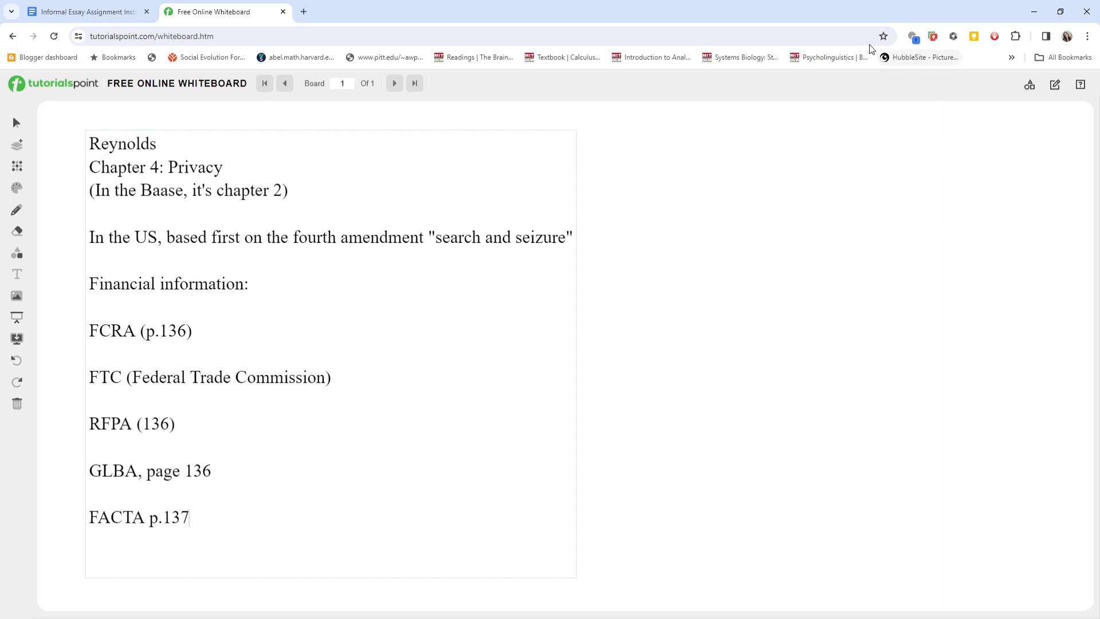
# - Delete the notes from the fourth amendment line through FACTA p.137 and type 'Health Information'
pyautogui.moveTo(224, 517); pyautogui.dragTo(140, 220)
pyautogui.press('BackSpace')
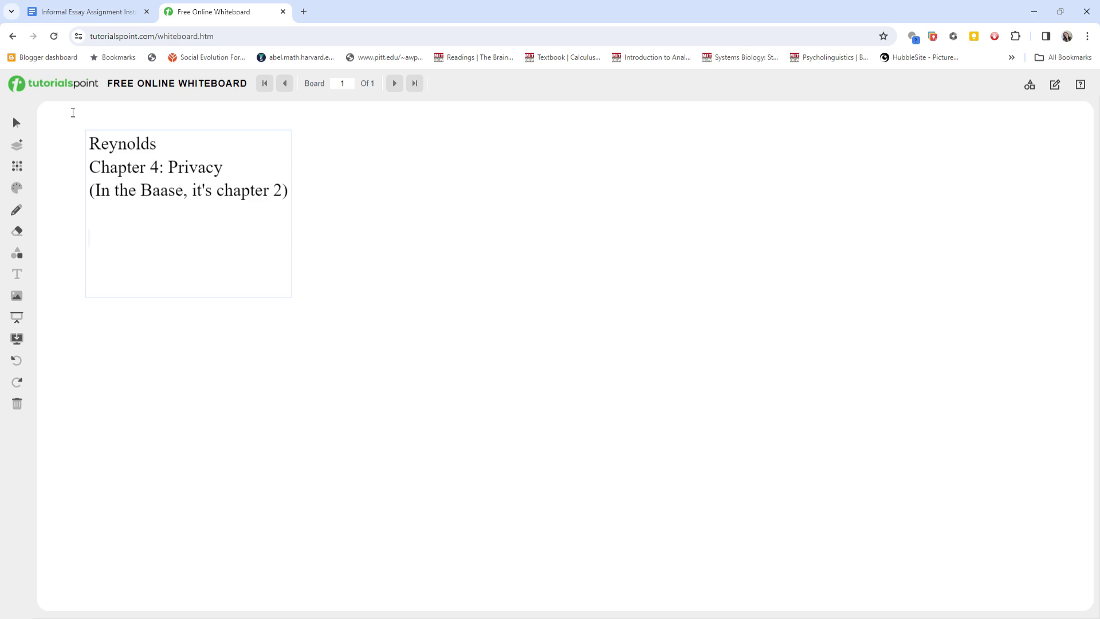
pyautogui.write('Health Info')
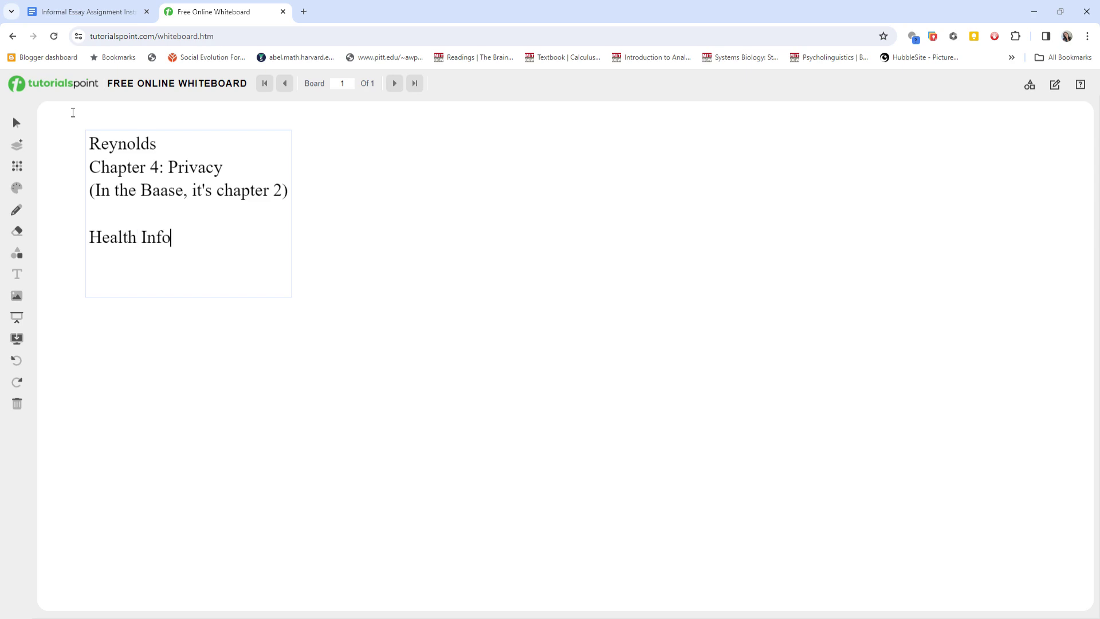
pyautogui.write('rmation')
# - Add 'HIPAA p.138' under Health Information, replacing the mistyped year and word
pyautogui.press('Return')
pyautogui.press('Return')
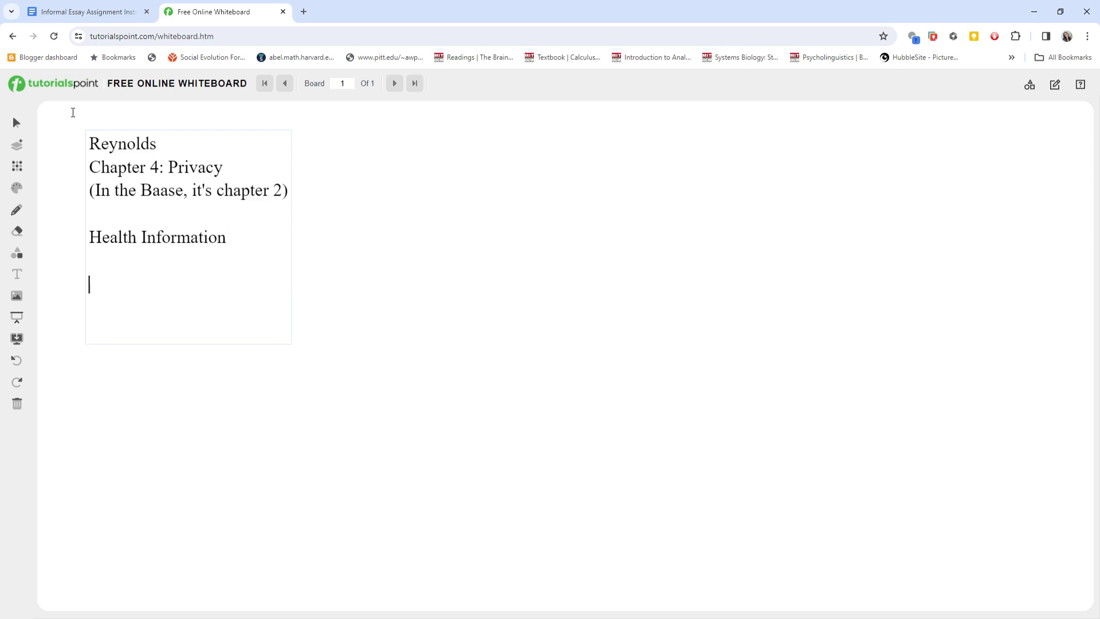
pyautogui.write('HI')
pyautogui.write('P')
pyautogui.write('AA ')
pyautogui.write('1996')
pyautogui.press('BackSpace')
pyautogui.press('BackSpace')
pyautogui.press('BackSpace')
pyautogui.press('BackSpace')
pyautogui.press('BackSpace')
pyautogui.write('pass')
pyautogui.press('BackSpace')
pyautogui.press('BackSpace')
pyautogui.press('BackSpace')
pyautogui.press('BackSpace')
pyautogui.write('p.138')
pyautogui.press('Return')
pyautogui.press('Return')
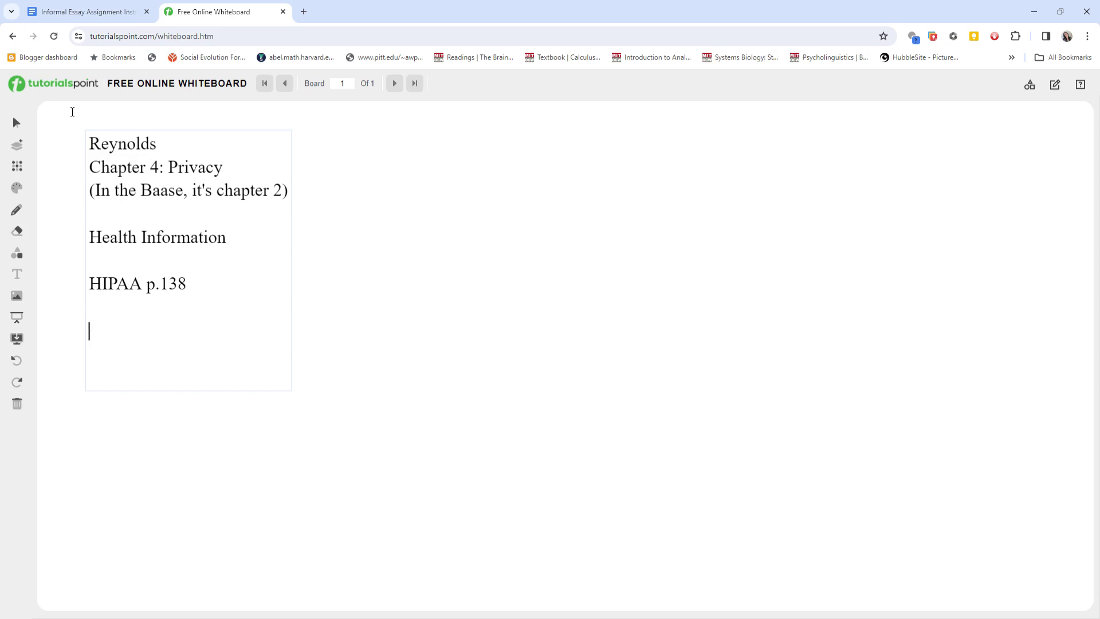
# - Type 'HITECH, no sale of health data.' below HIPAA, correcting the misspelled 'health'
pyautogui.write('HITECH,')
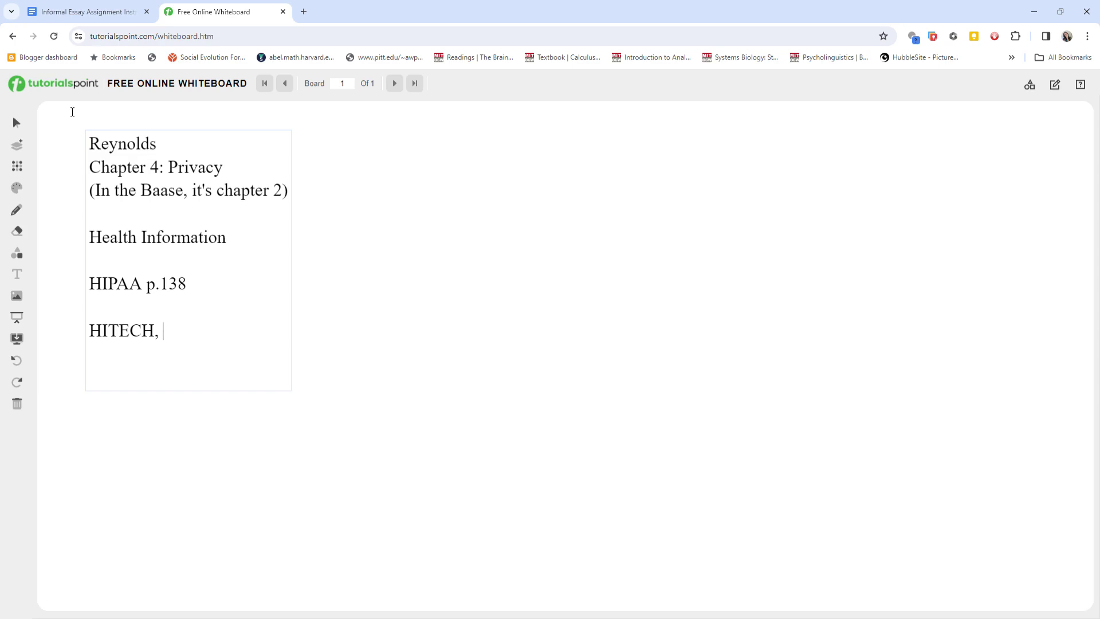
pyautogui.write('no sale of health data.')
pyautogui.press('Return')
pyautogui.press('Return')
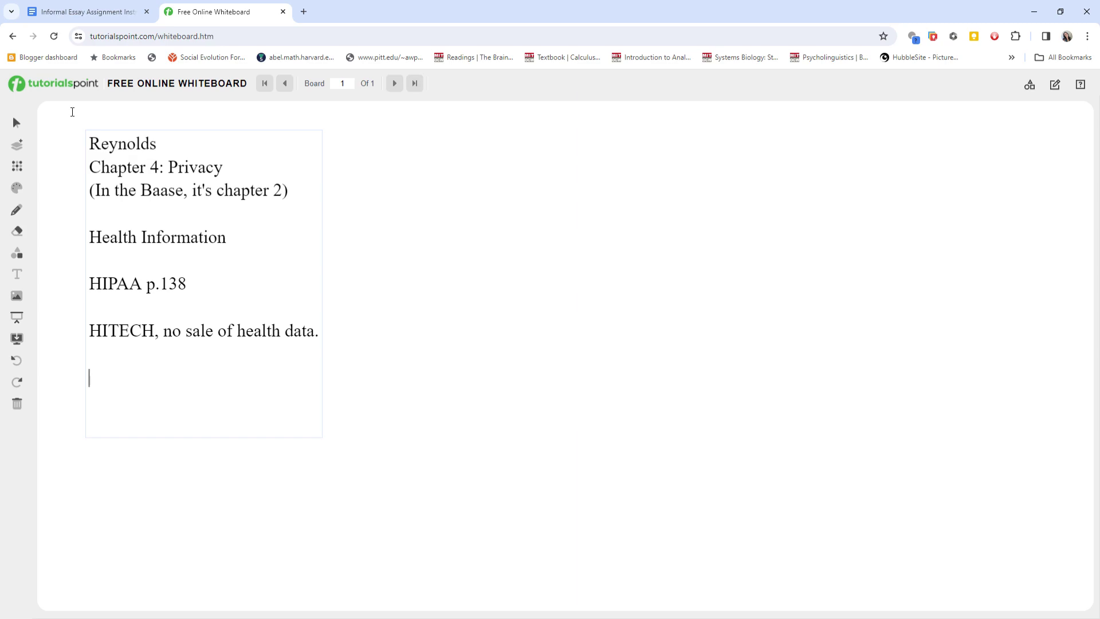
# - Type 'Children's personal data' below the HITECH note and begin a new paragraph
pyautogui.write("Children's per")
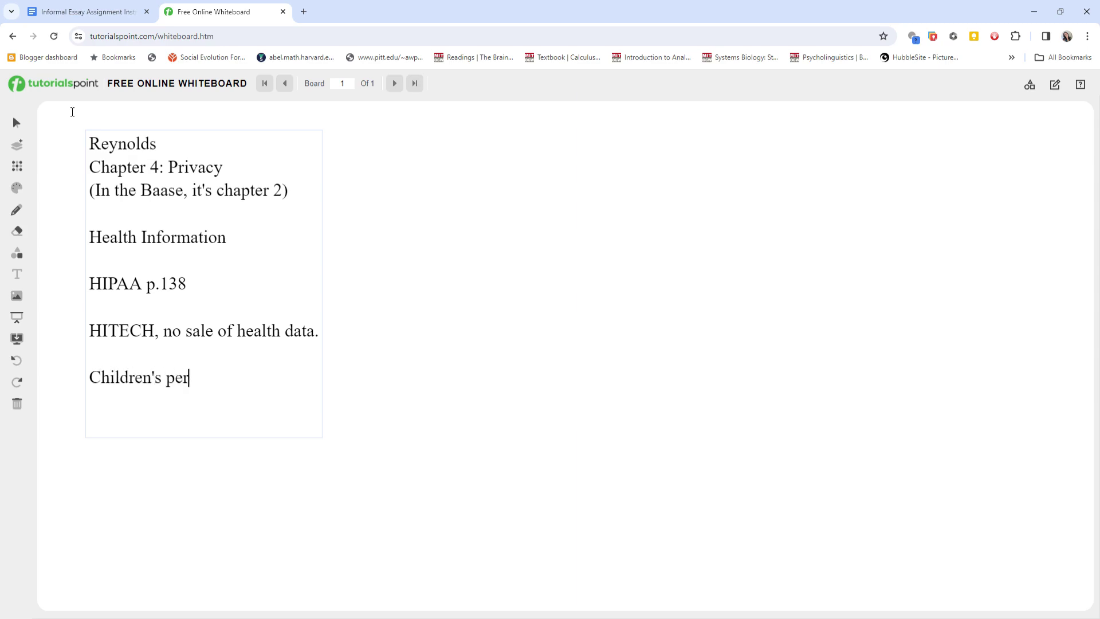
pyautogui.write('sonal data')
pyautogui.press('Return')
pyautogui.press('Return')
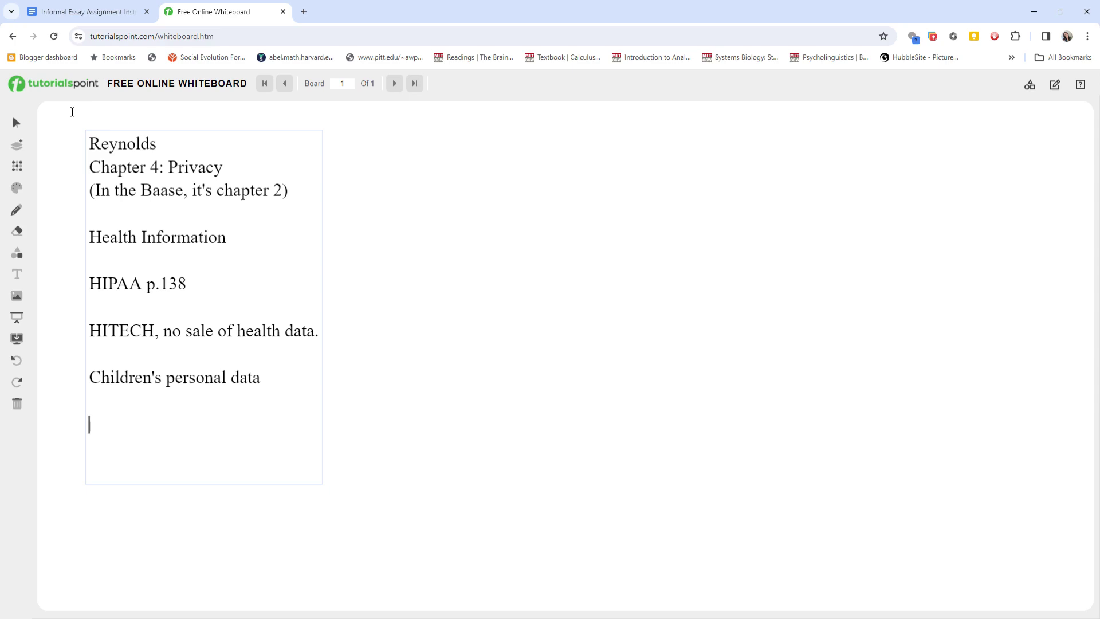
# - Type 'FERPA (139)' below Children's personal data and begin a new paragraph
pyautogui.write('FERPA (139')
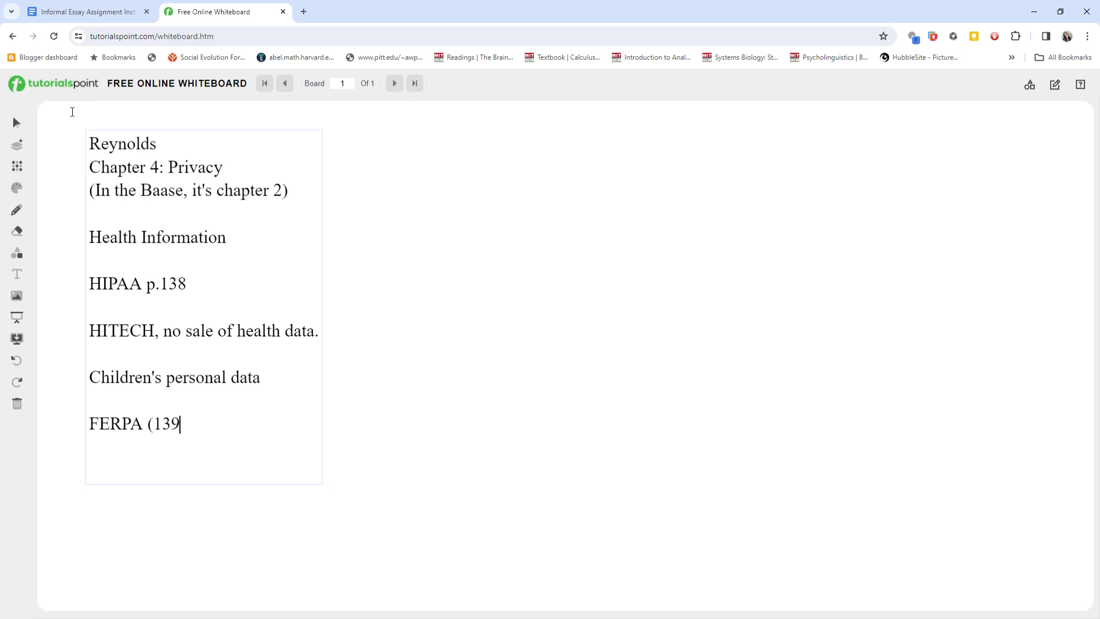
pyautogui.write(')')
pyautogui.press('Return')
pyautogui.press('Return')
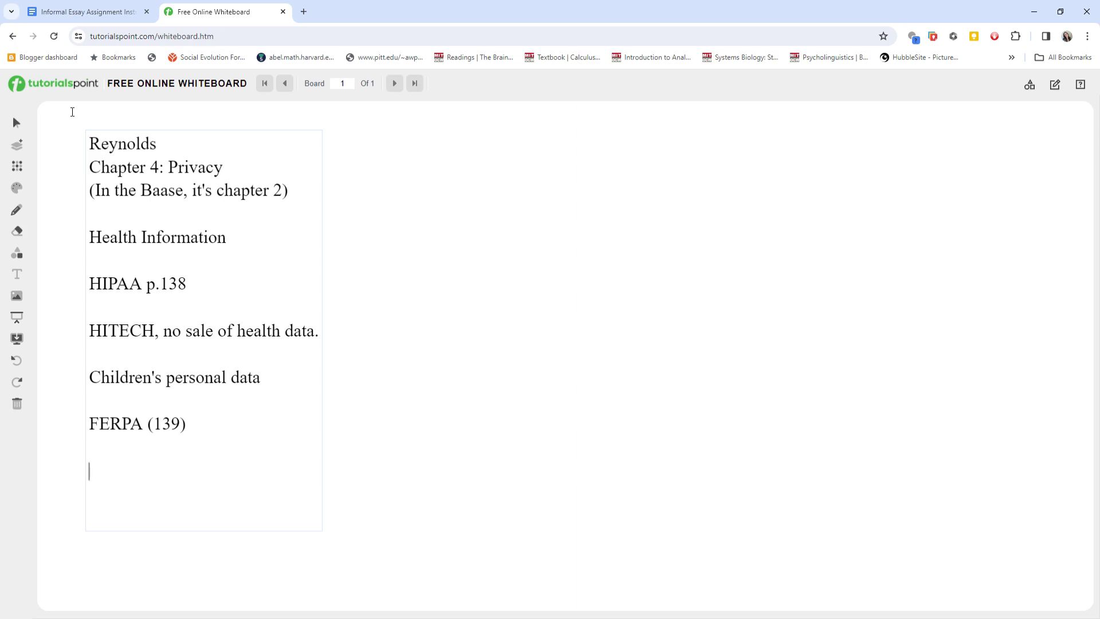
# - Add the entry 'COPPA' on the empty line beneath FERPA (139) in the notes
pyautogui.write('COPPA')
# - Replace the notes from Health Information through COPPA with the heading 'Electronic Surveillence' and start a new line
pyautogui.moveTo(156, 482)
pyautogui.mouseDown()
pyautogui.moveTo(99, 356)
pyautogui.moveTo(90, 168)
pyautogui.moveTo(87, 236)
pyautogui.mouseUp()
pyautogui.write('Electro')
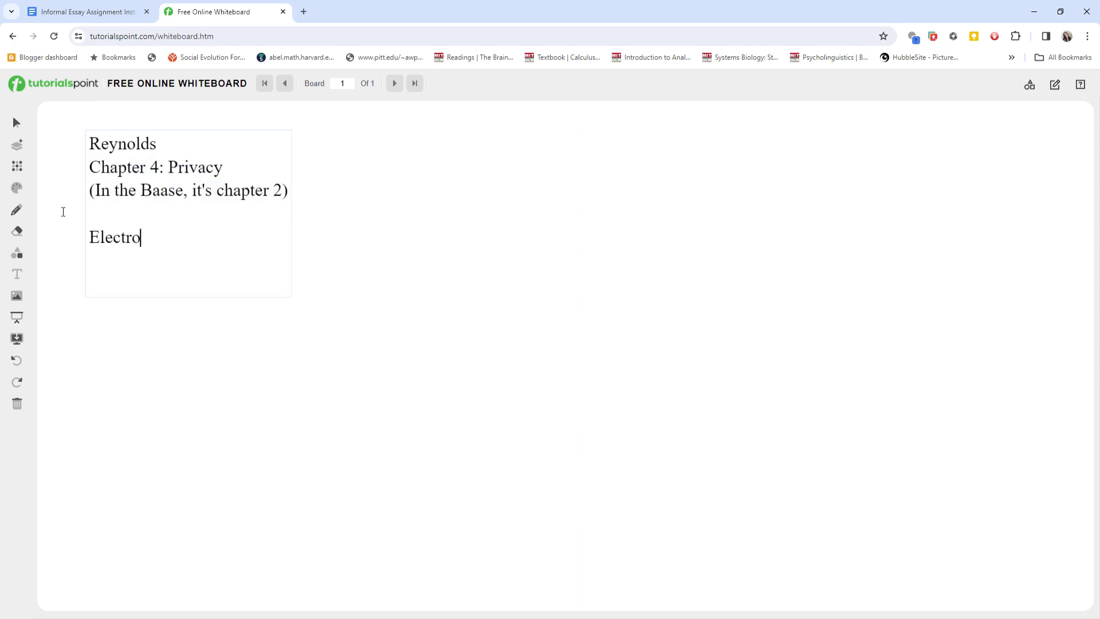
pyautogui.write('nic Surveillence')
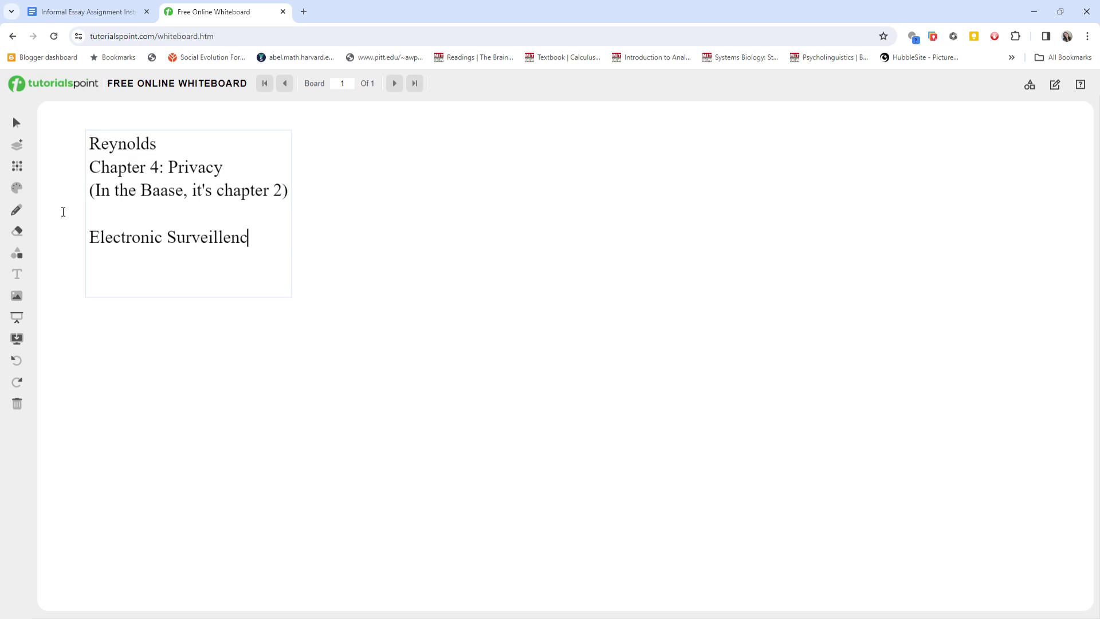
pyautogui.press('Return')
pyautogui.press('Return')
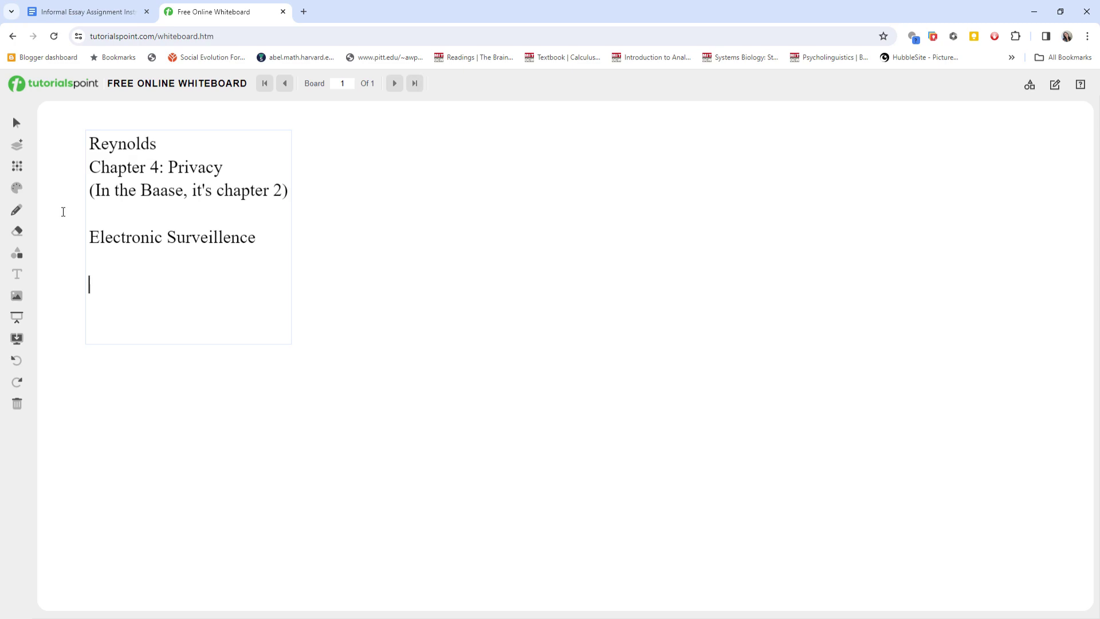
# - Enter 'National Security Letter (NSL)' below Electronic Surveillence, correcting the misspelled 'Security'
pyautogui.write('ational Security Lett')
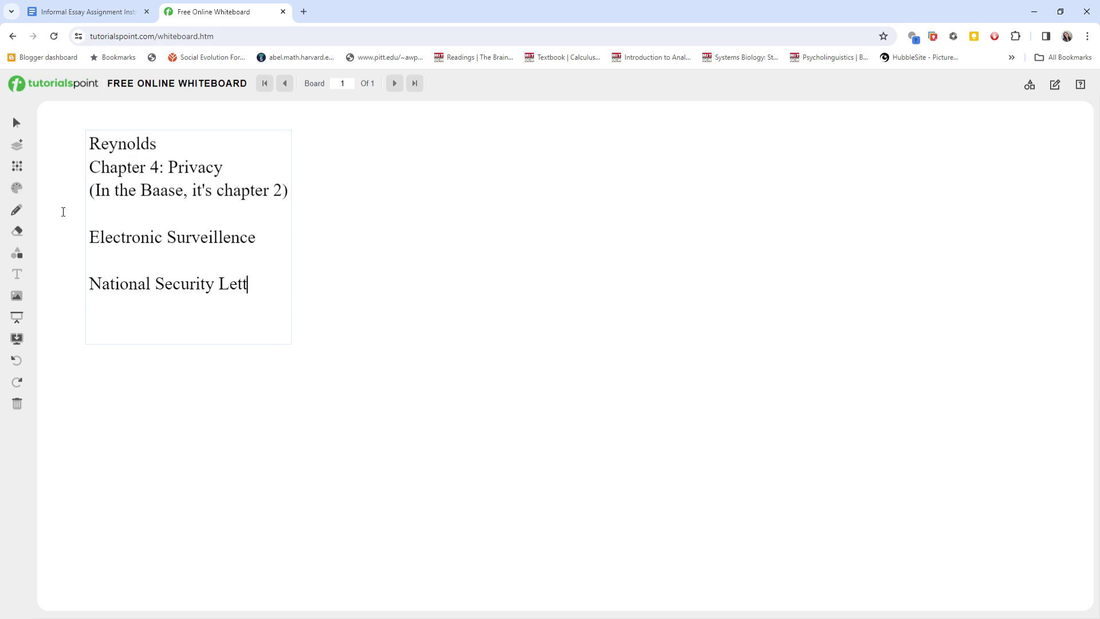
pyautogui.write('er (NS')
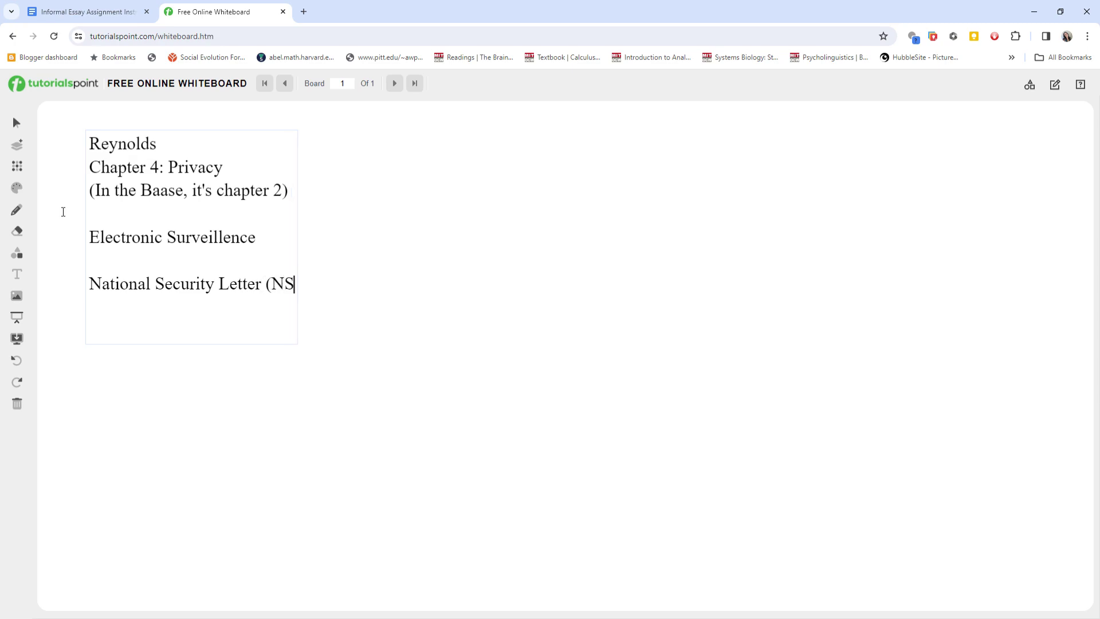
pyautogui.write('L)')
# - Delete the Electronic Surveillence and NSL lines and type the heading 'Fair Information Practice' in their place
pyautogui.moveTo(317, 286); pyautogui.dragTo(54, 235)
pyautogui.press('BackSpace')
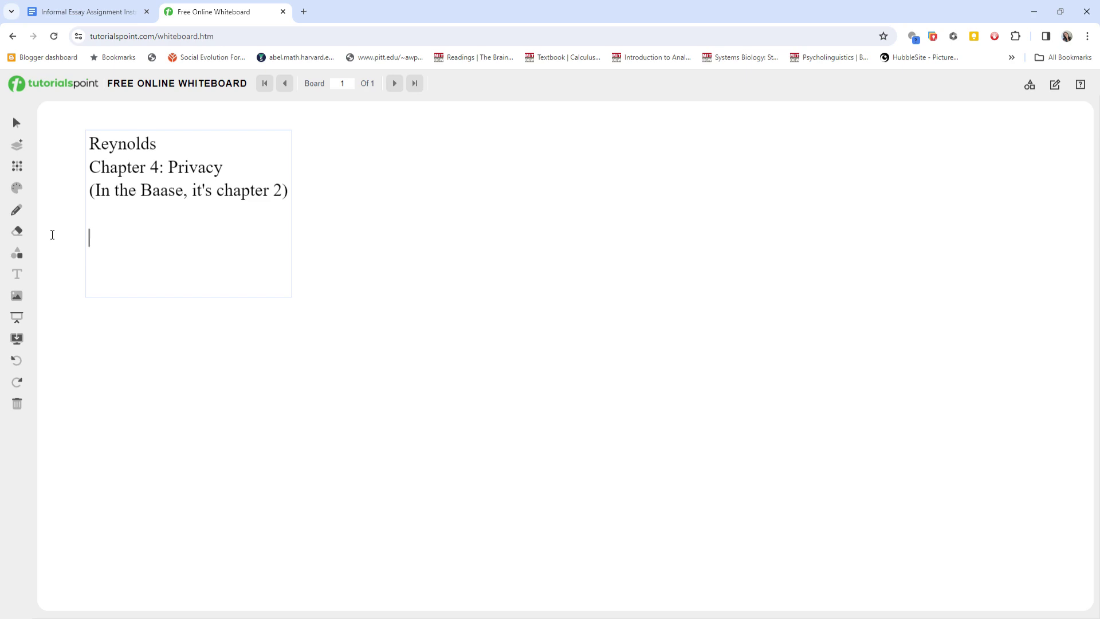
pyautogui.write('Fair Information Practic')
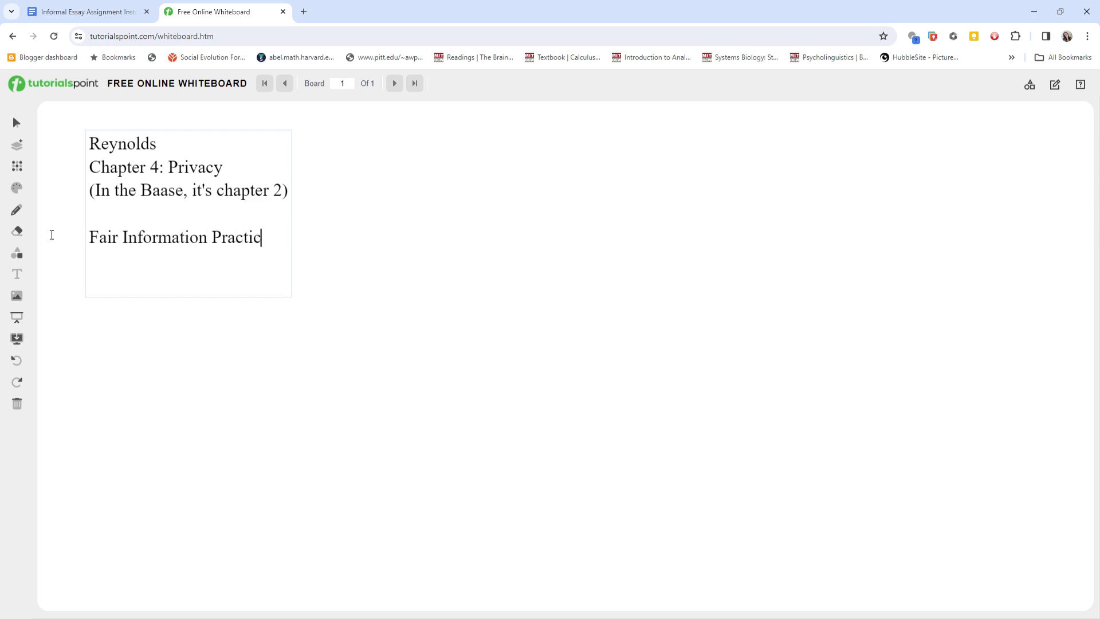
pyautogui.write('e')
pyautogui.press('Return')
pyautogui.press('Return')
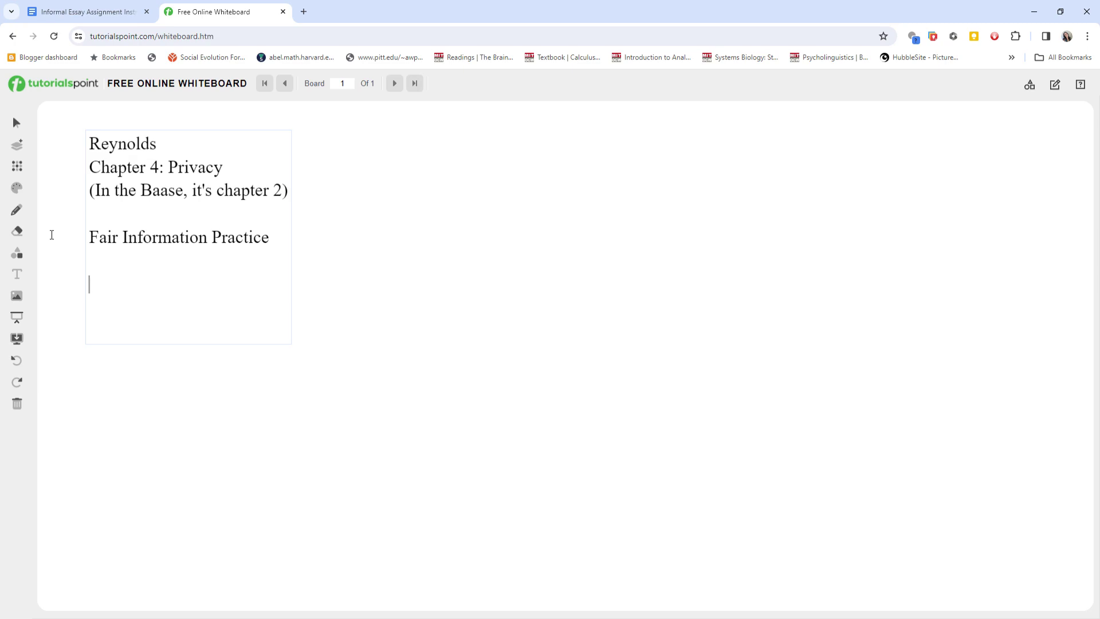
# - Type the heading 'Problems with online personal data:', fixing the 'date' typo
pyautogui.write('Problems with online personal date')
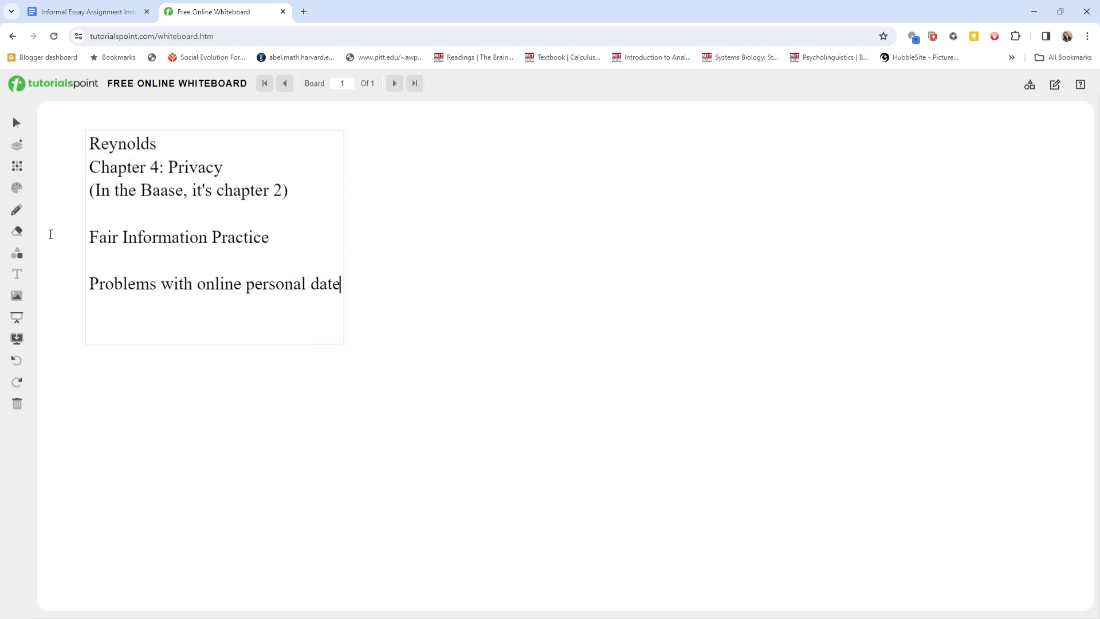
pyautogui.press('BackSpace')
pyautogui.write('a:')
pyautogui.press('BackSpace')
pyautogui.write(':')
pyautogui.press('Return')
pyautogui.press('Return')
# - List the bullets '-data breaches', '-electronic discovery' and '-consumer profiling' on separate lines
pyautogui.write('-data brea')
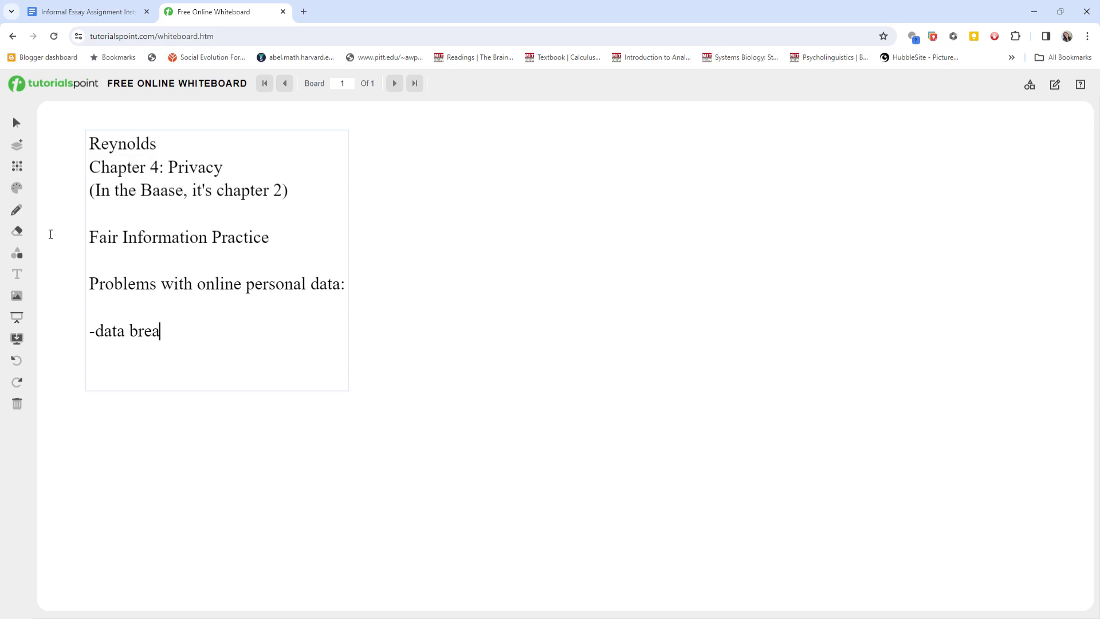
pyautogui.write('ches')
pyautogui.press('Return')
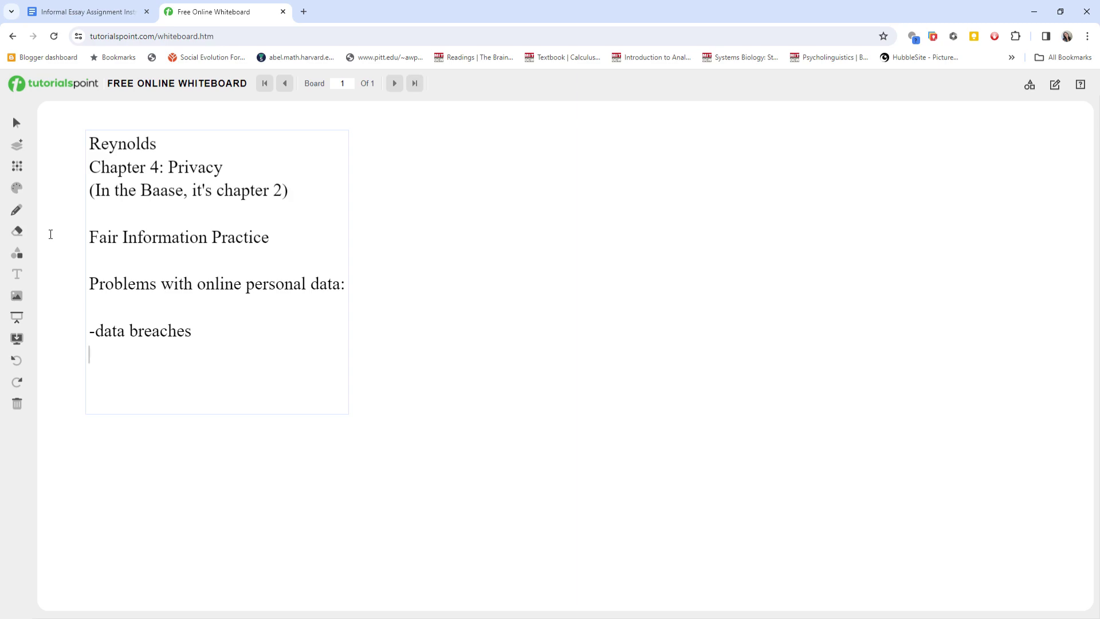
pyautogui.write('-electronic discov')
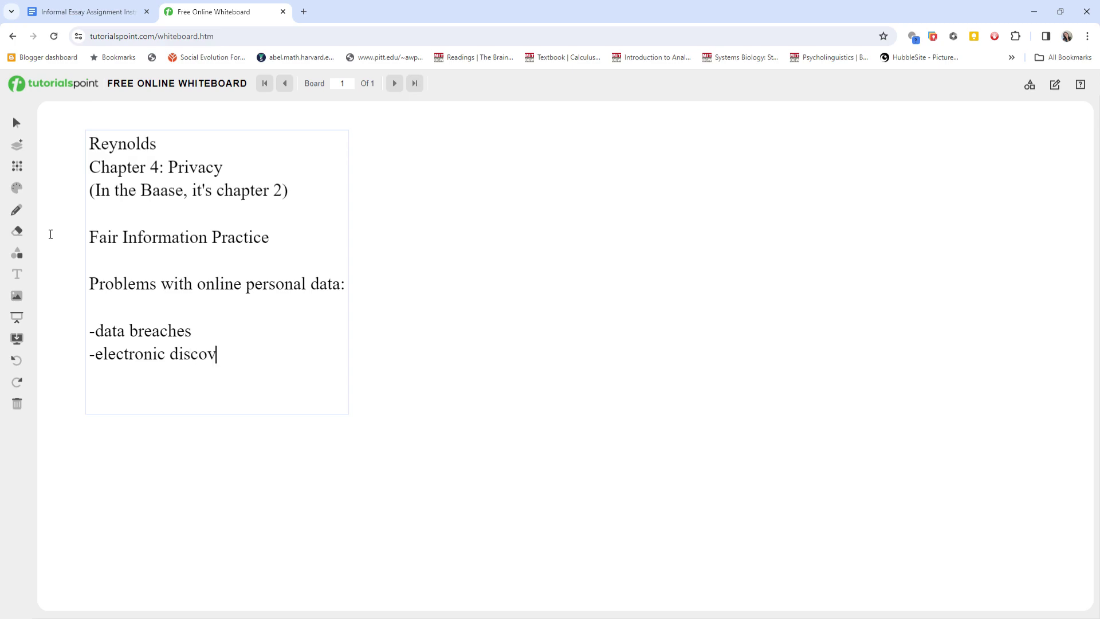
pyautogui.write('ery')
pyautogui.press('Return')
pyautogui.write('-consumer pr')
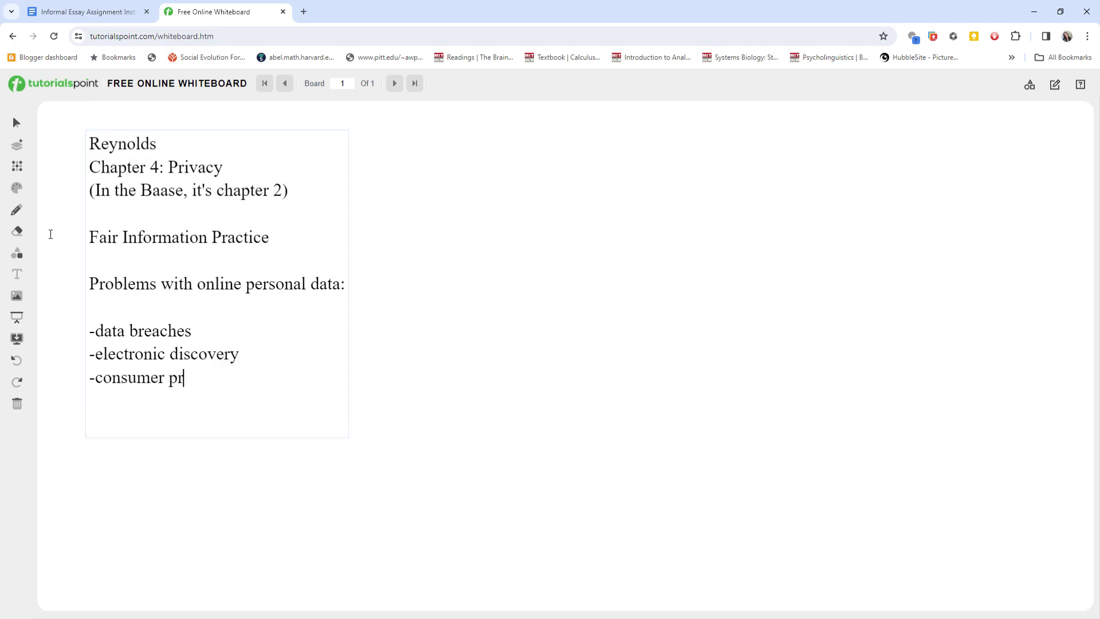
pyautogui.write('ofiling')
pyautogui.press('Return')
# - Add the bullets '-workplace monitoring' and '-advanced survellience technology', correcting typos along the way
pyautogui.write('-worl')
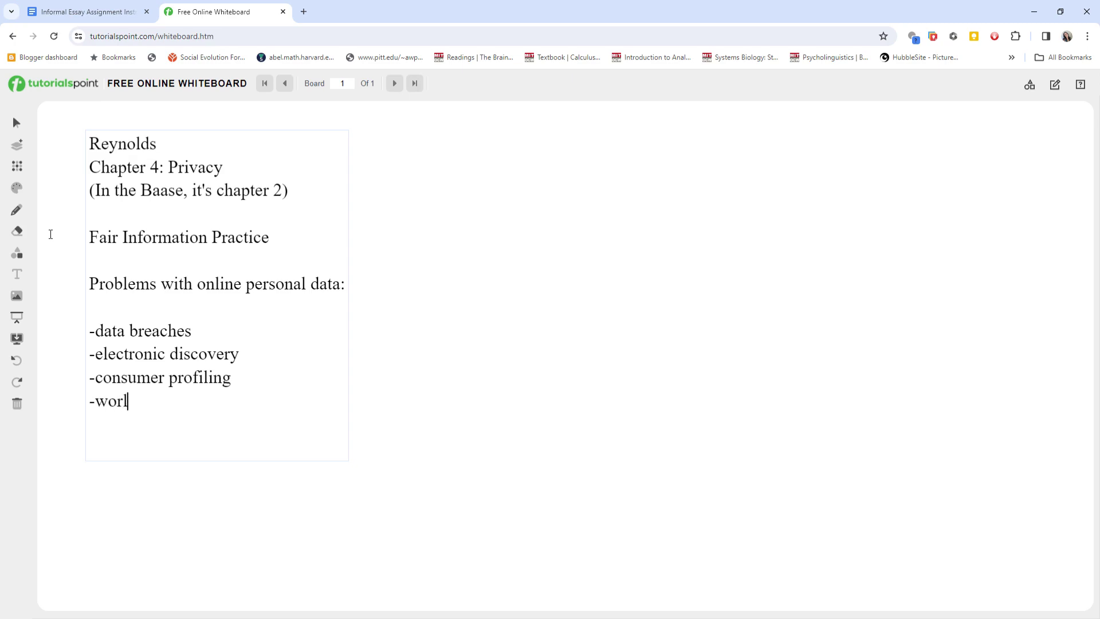
pyautogui.press('BackSpace')
pyautogui.write('kplace monitor')
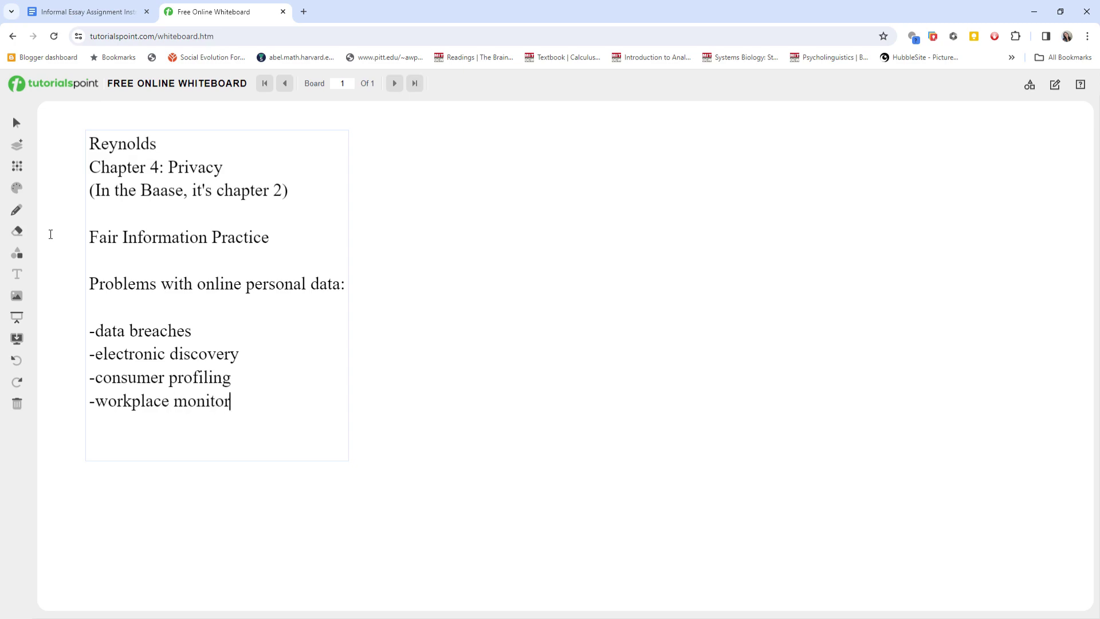
pyautogui.write('ing')
pyautogui.press('Return')
pyautogui.write('-ad')
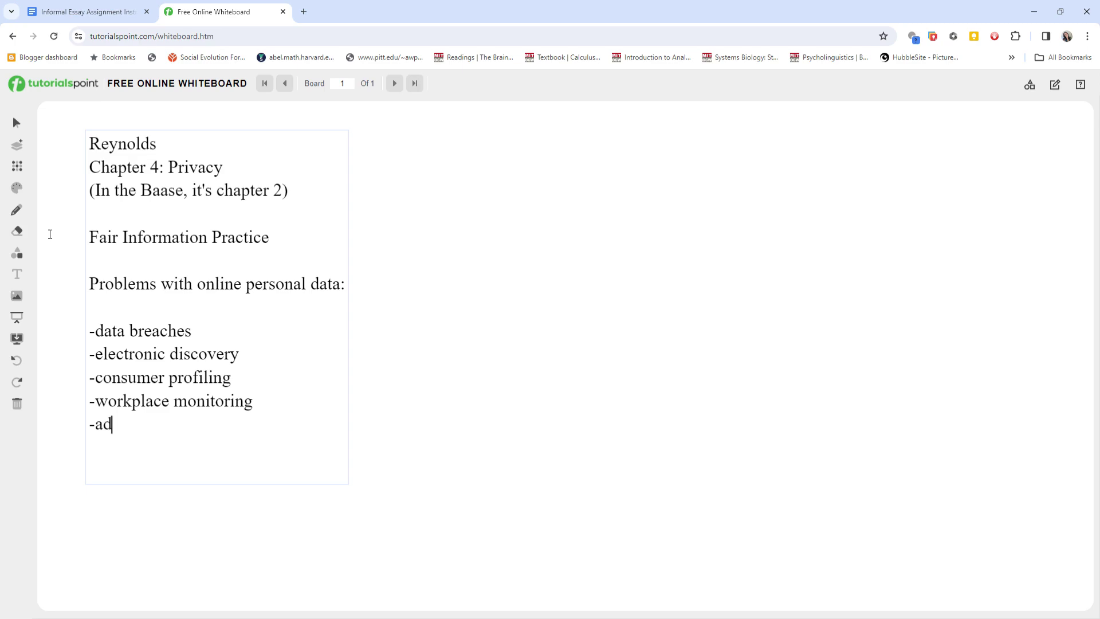
pyautogui.write('vanced survellience techn')
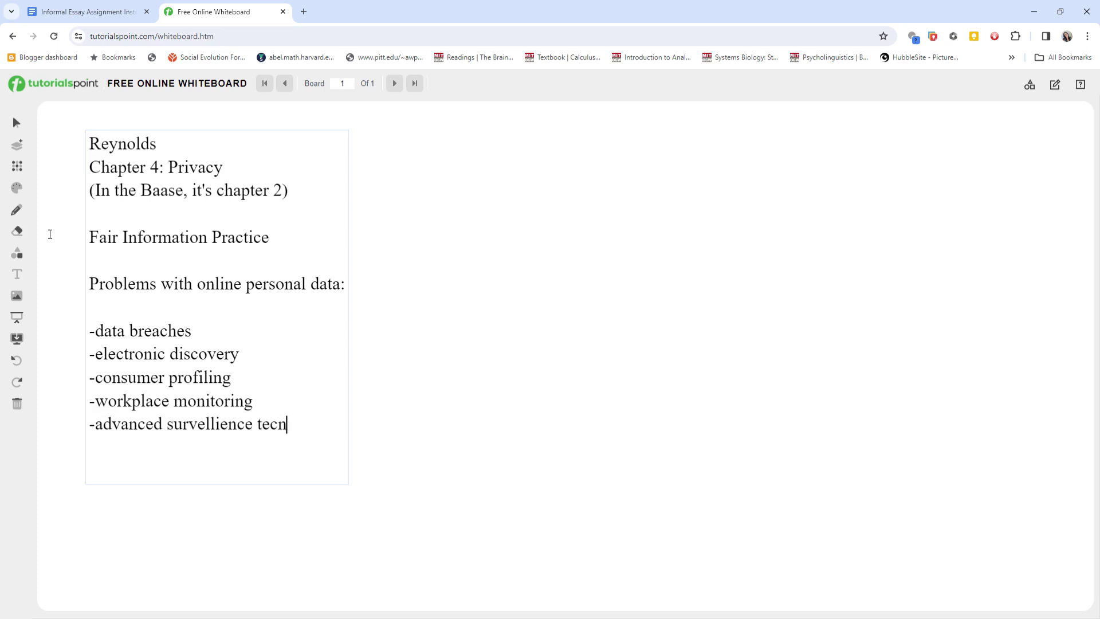
pyautogui.press('BackSpace')
pyautogui.write('hnology')
# - Highlight the text from the end of 'technology' back up to 'Fair Information Practice'
pyautogui.moveTo(342, 430); pyautogui.dragTo(21, 240)
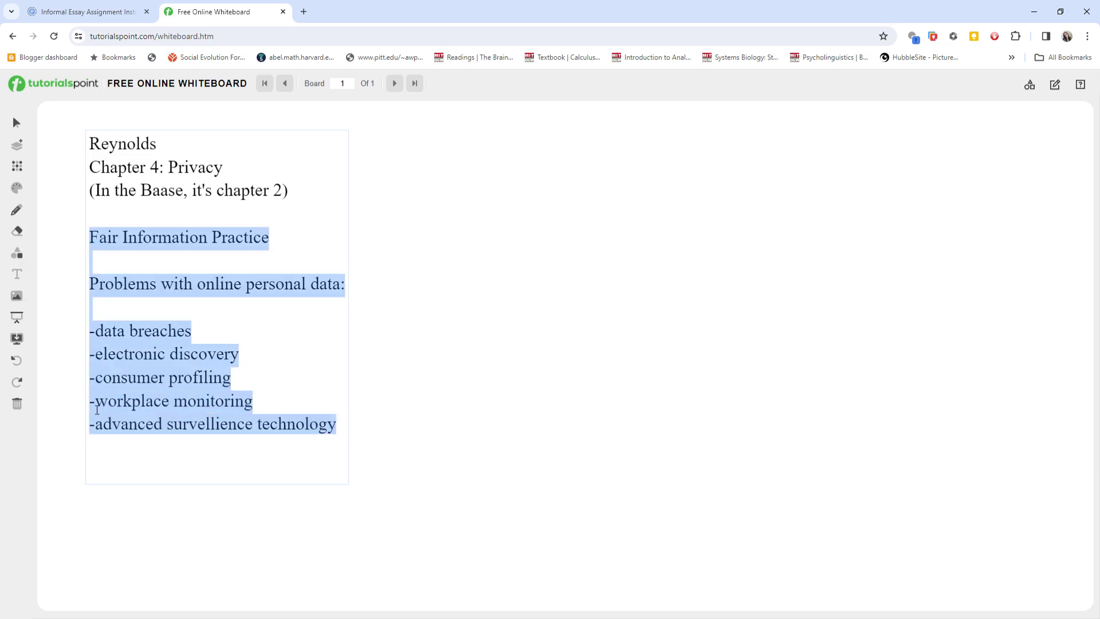